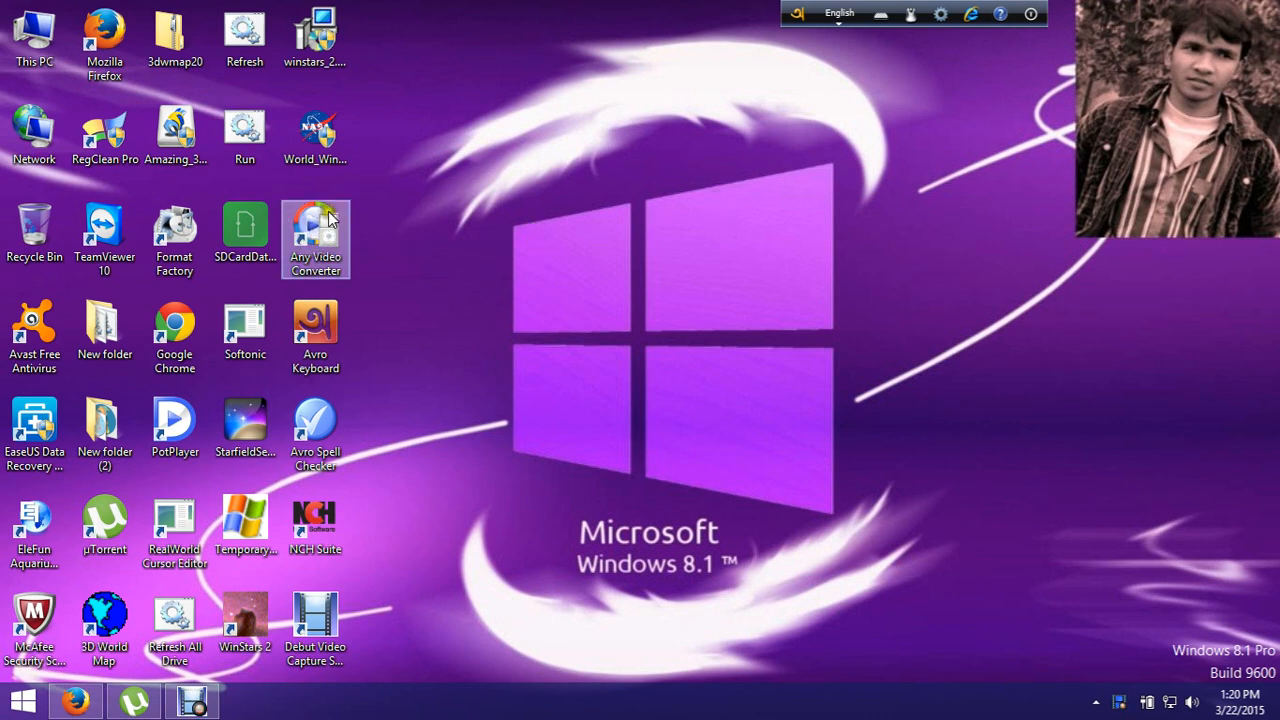
right_click(450, 201)
left_click(480, 250)
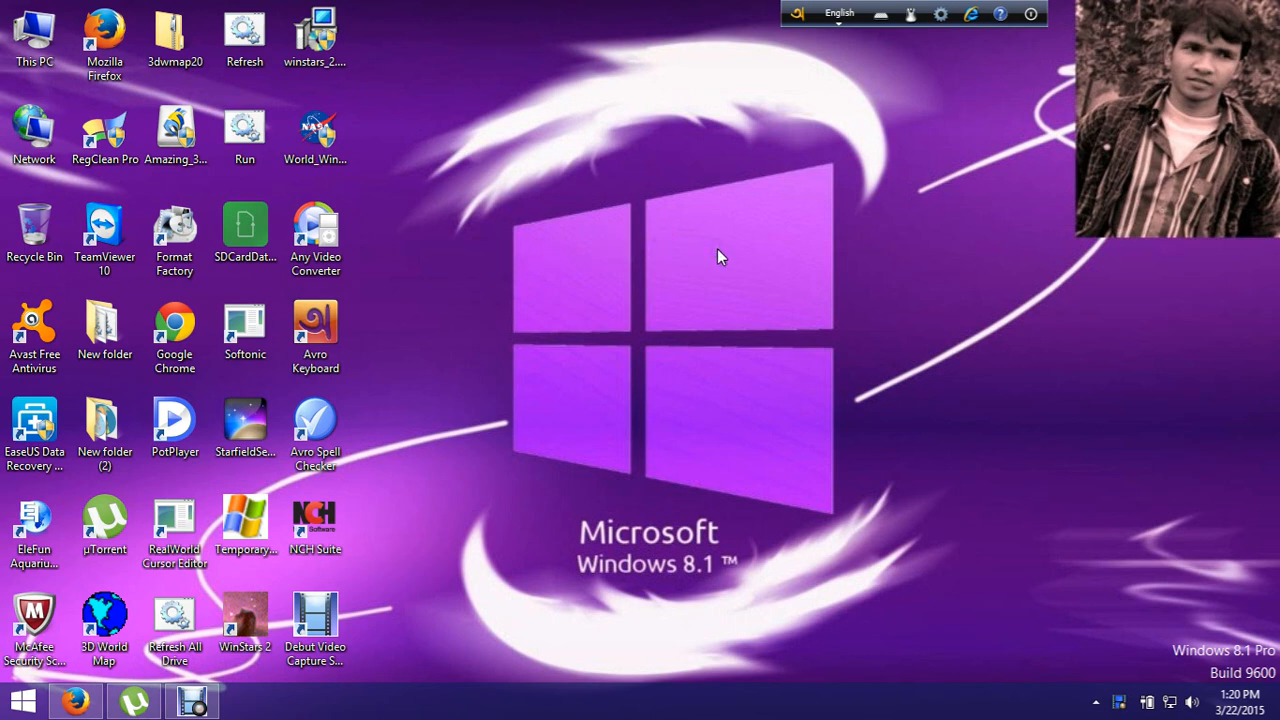
right_click(598, 223)
left_click(651, 275)
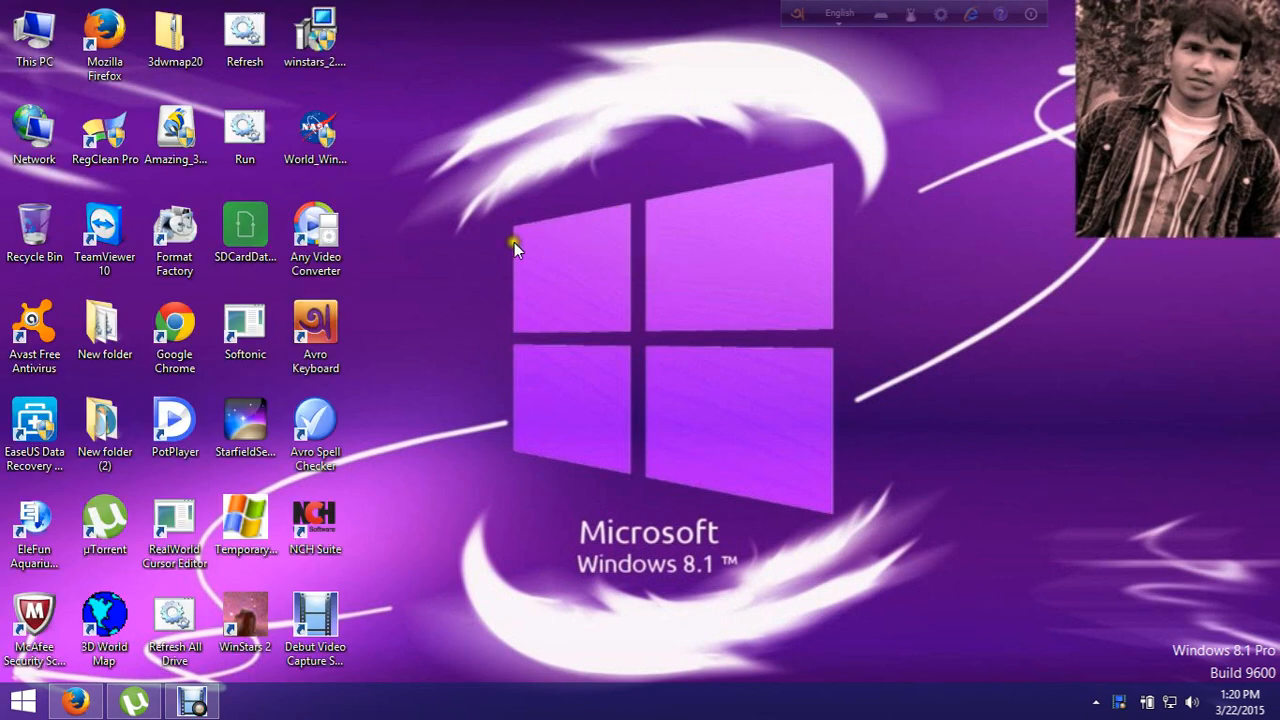
right_click(590, 223)
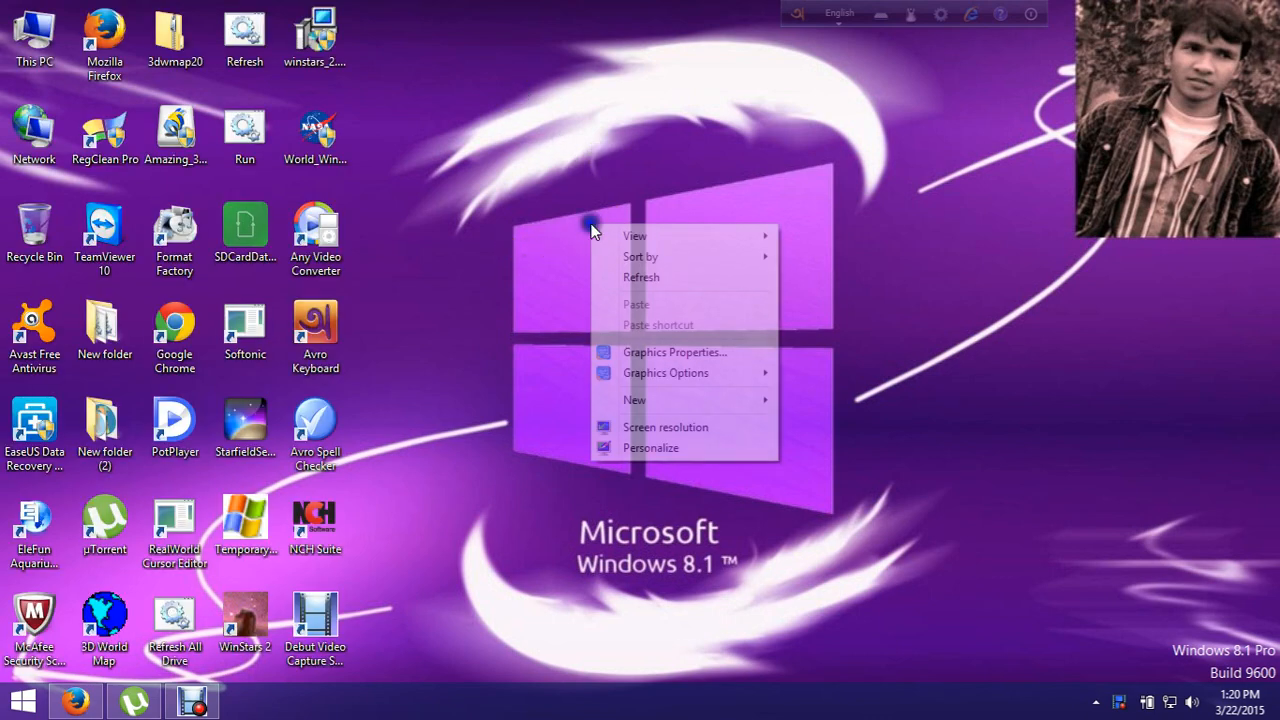
left_click(640, 272)
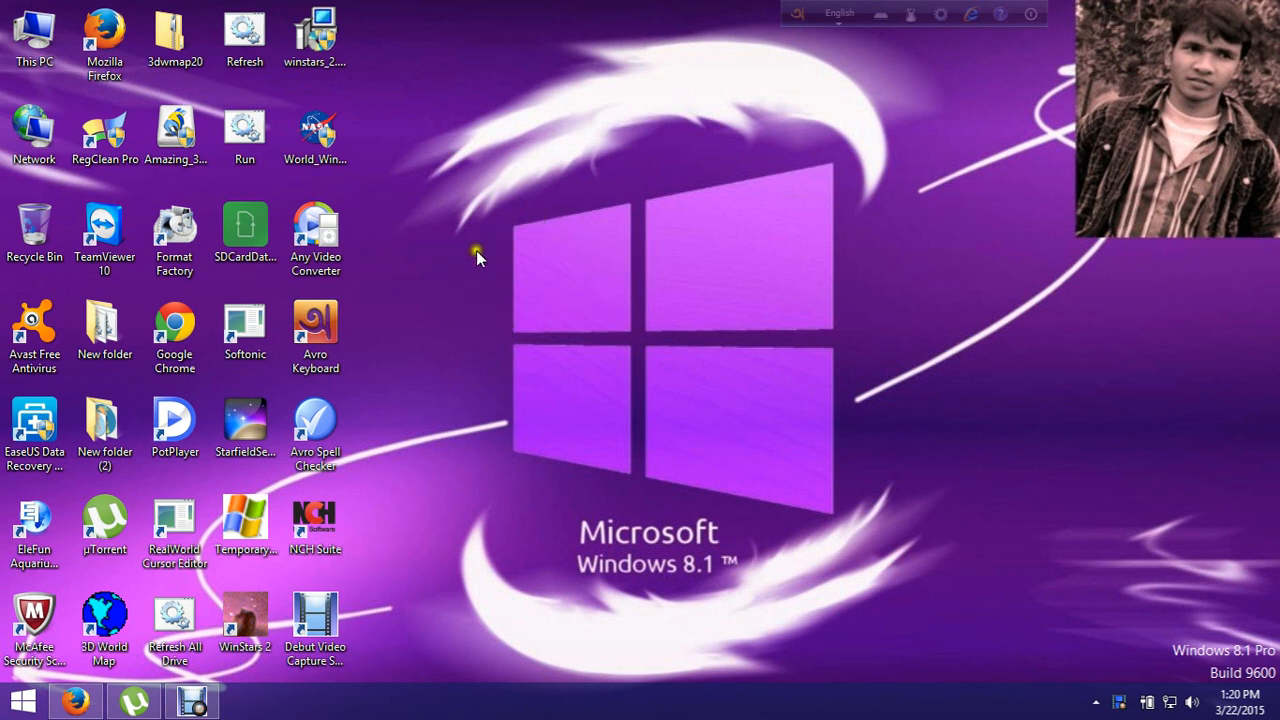
Launch Any Video Converter from the desktop and dismiss its new-version notice.
left_click(336, 235)
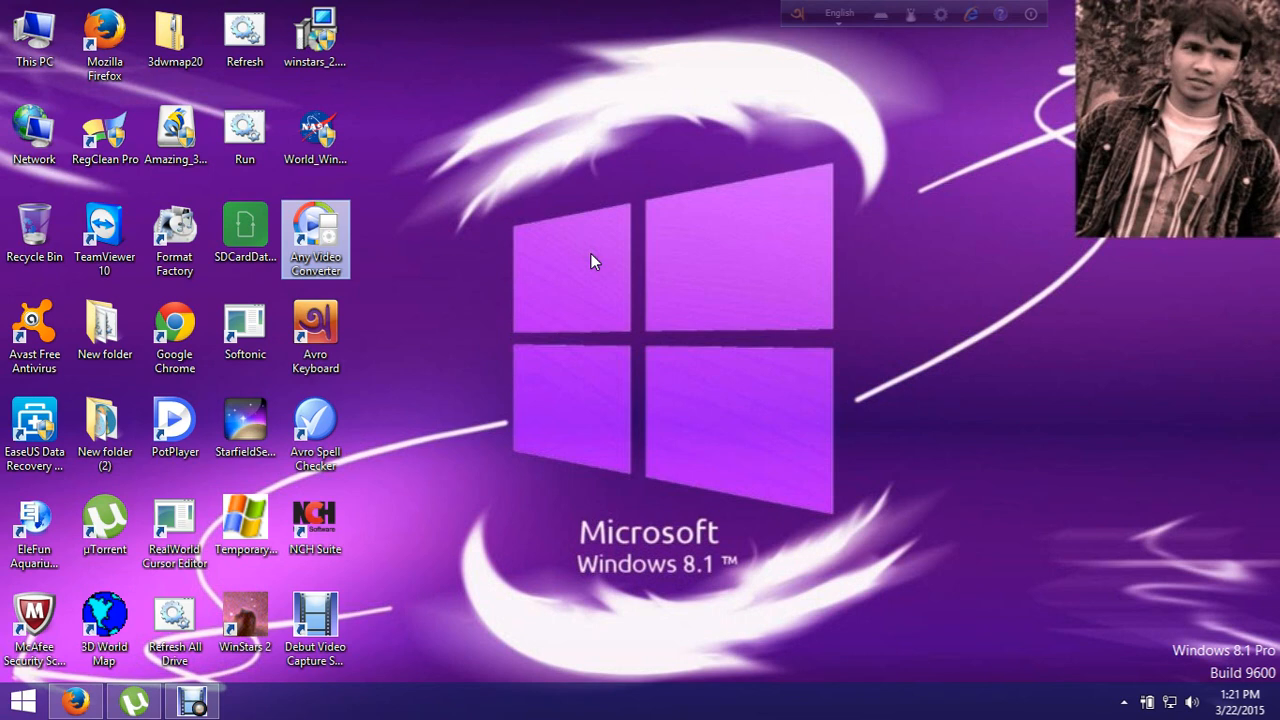
key("Return")
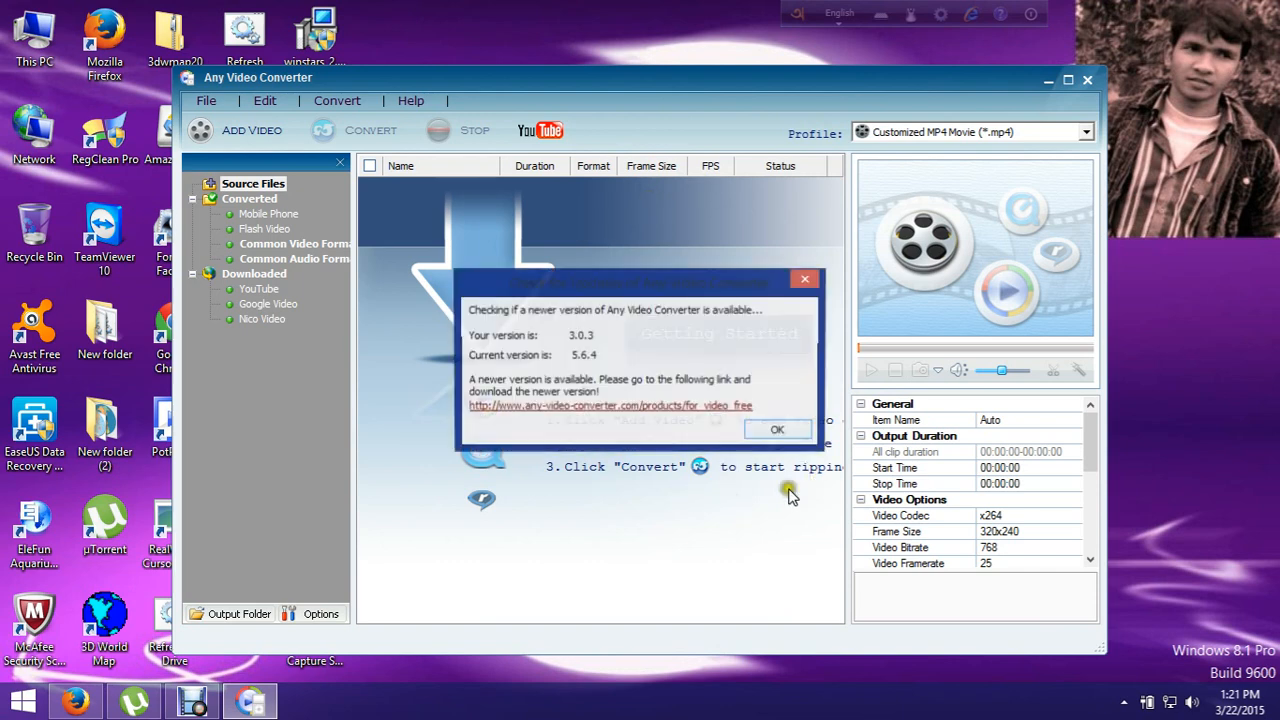
left_click(777, 440)
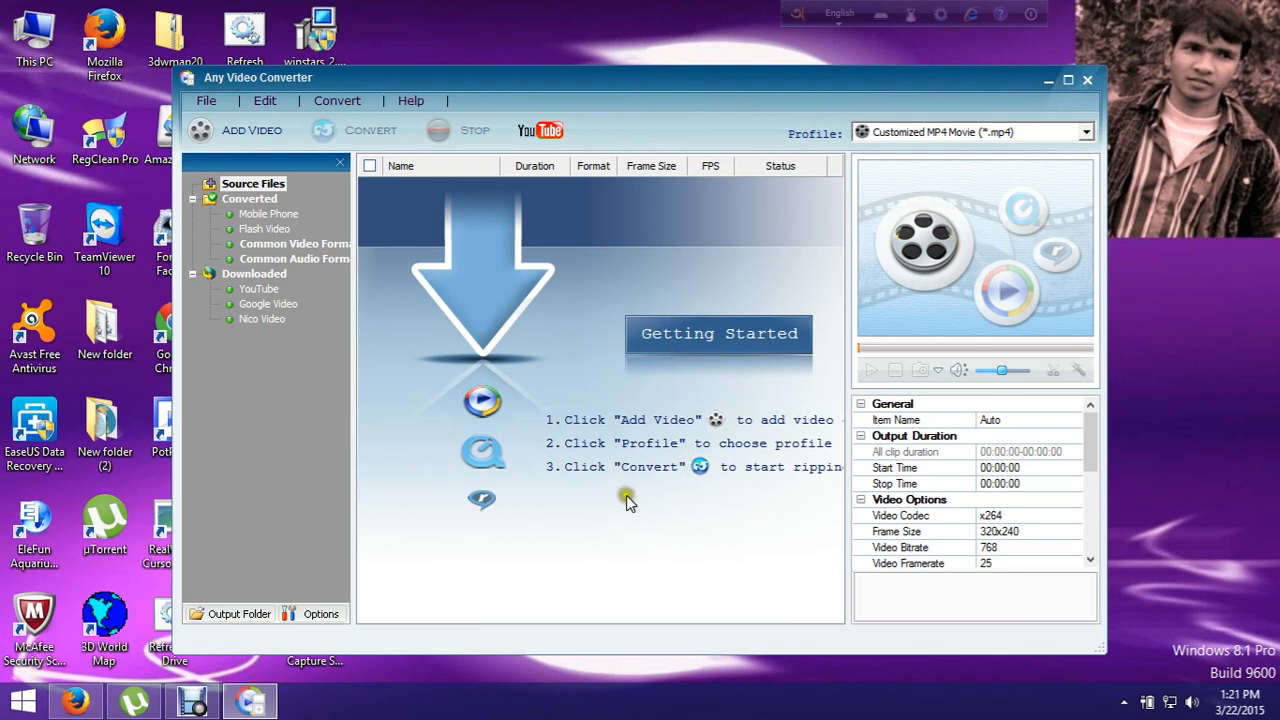
Add the video "GALAXY11- The Match Part 1 - YouTube" from the Videos folder to the conversion list.
left_click(713, 335)
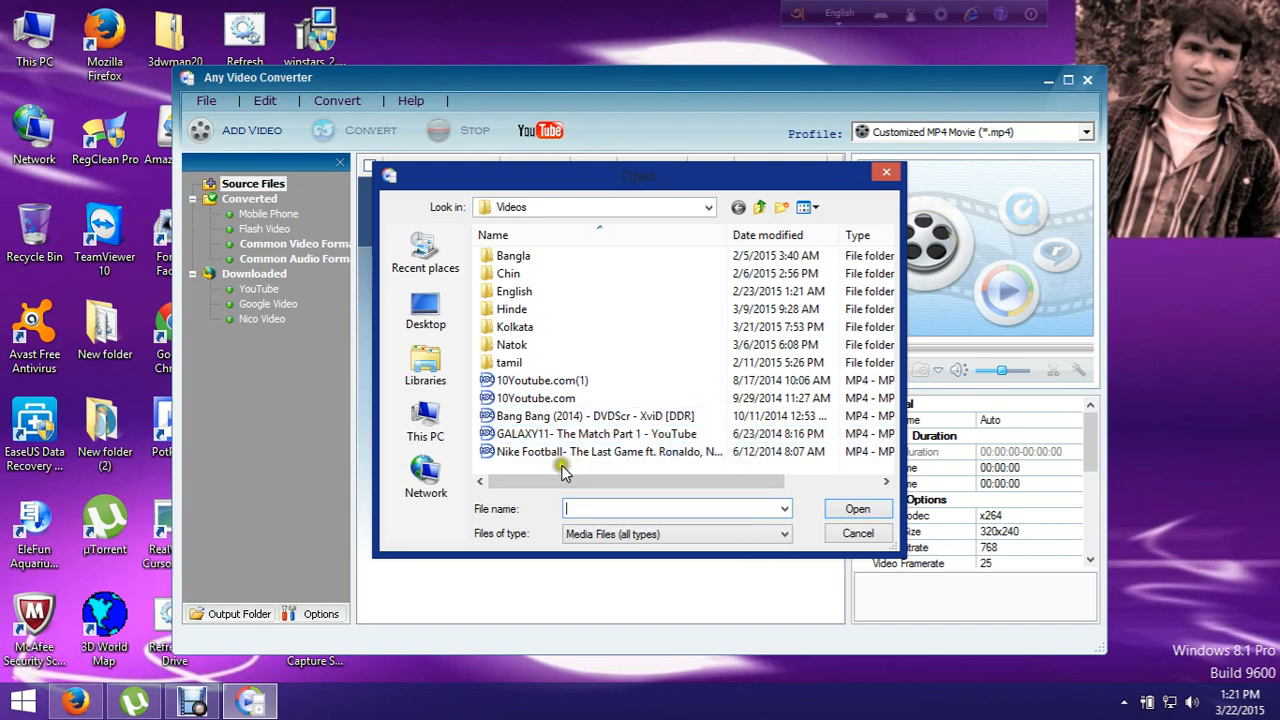
left_click(550, 436)
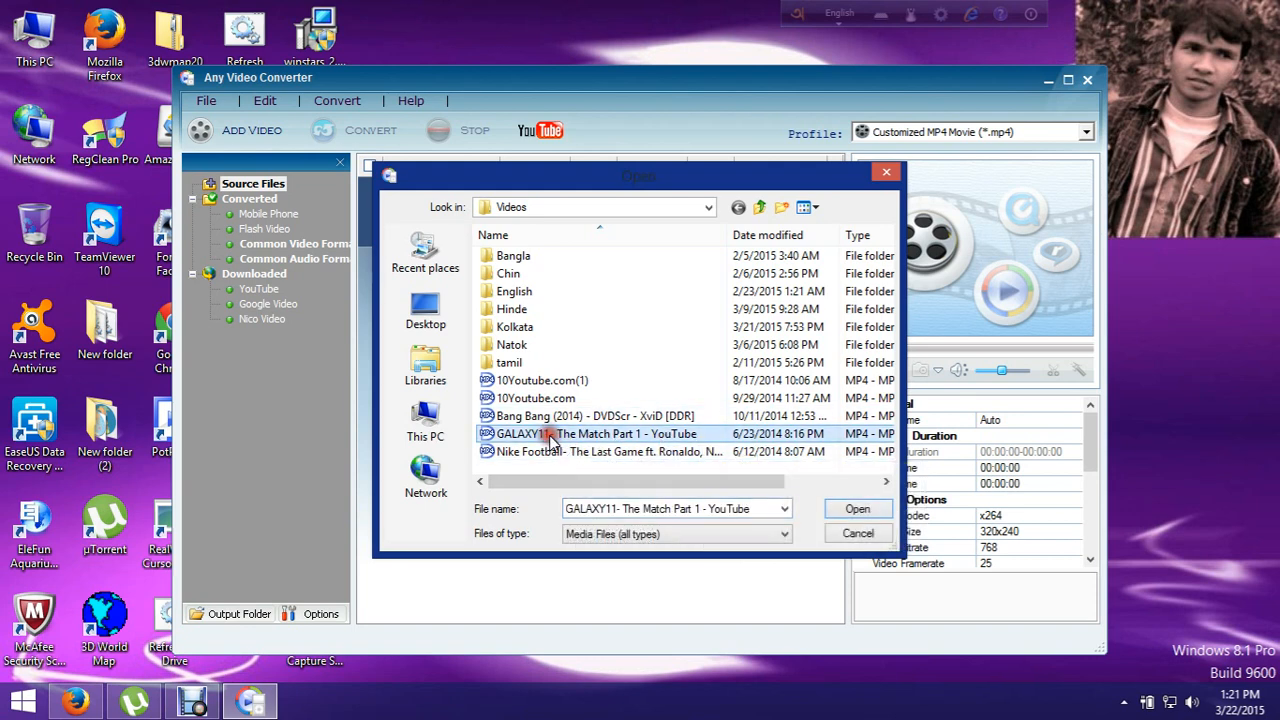
left_click(853, 510)
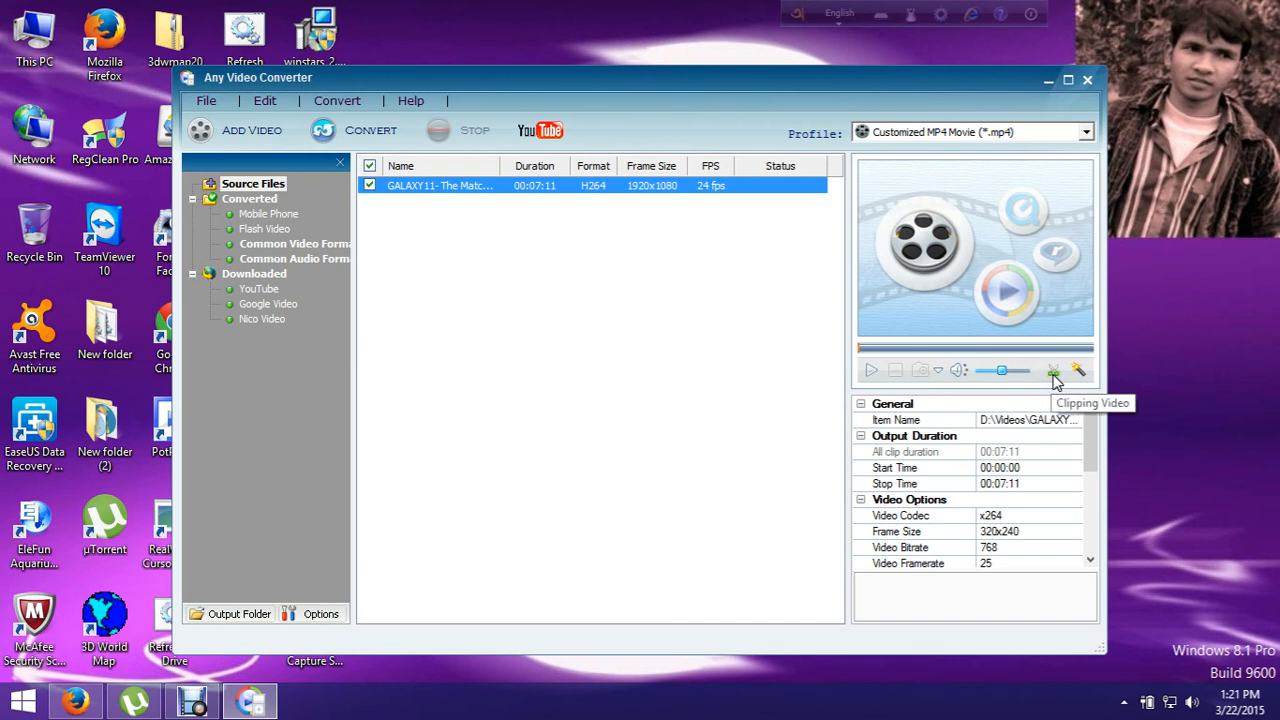
Clip one segment out of the GALAXY11 video, starting at 00:00:47 and ending at 00:01:36, and accept the clipping.
left_click(1053, 374)
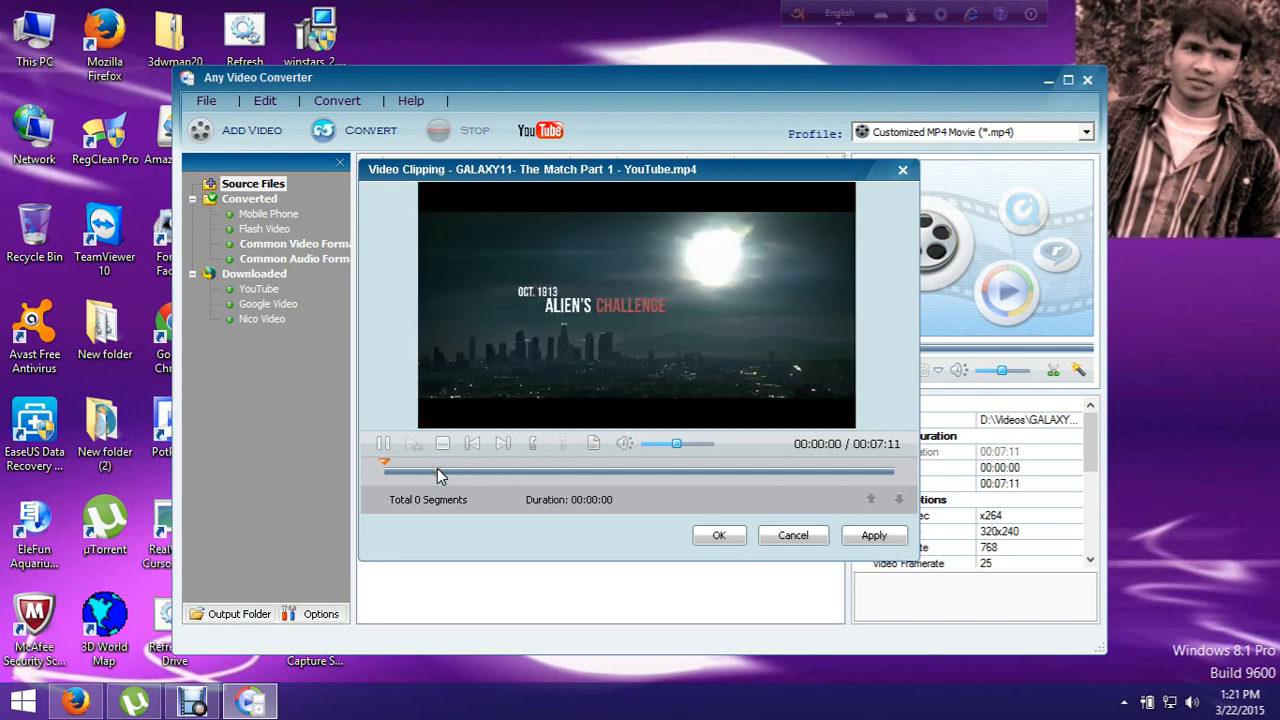
left_click(437, 470)
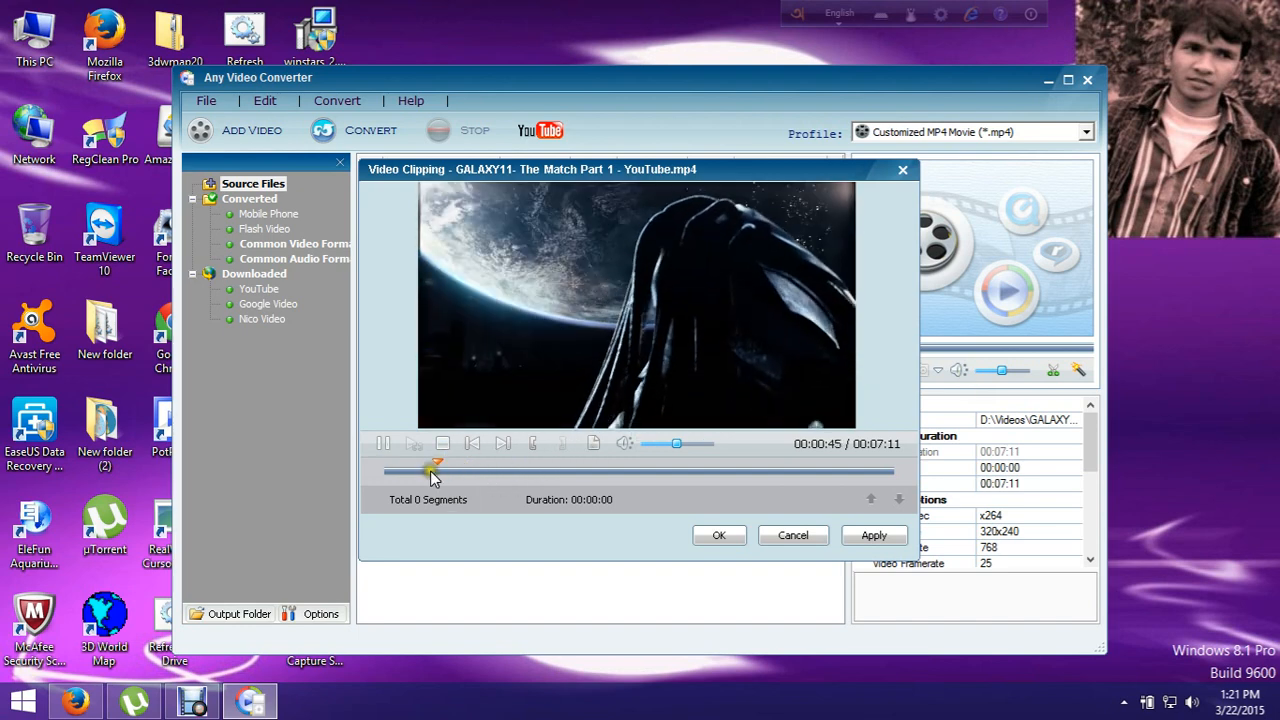
left_click(537, 444)
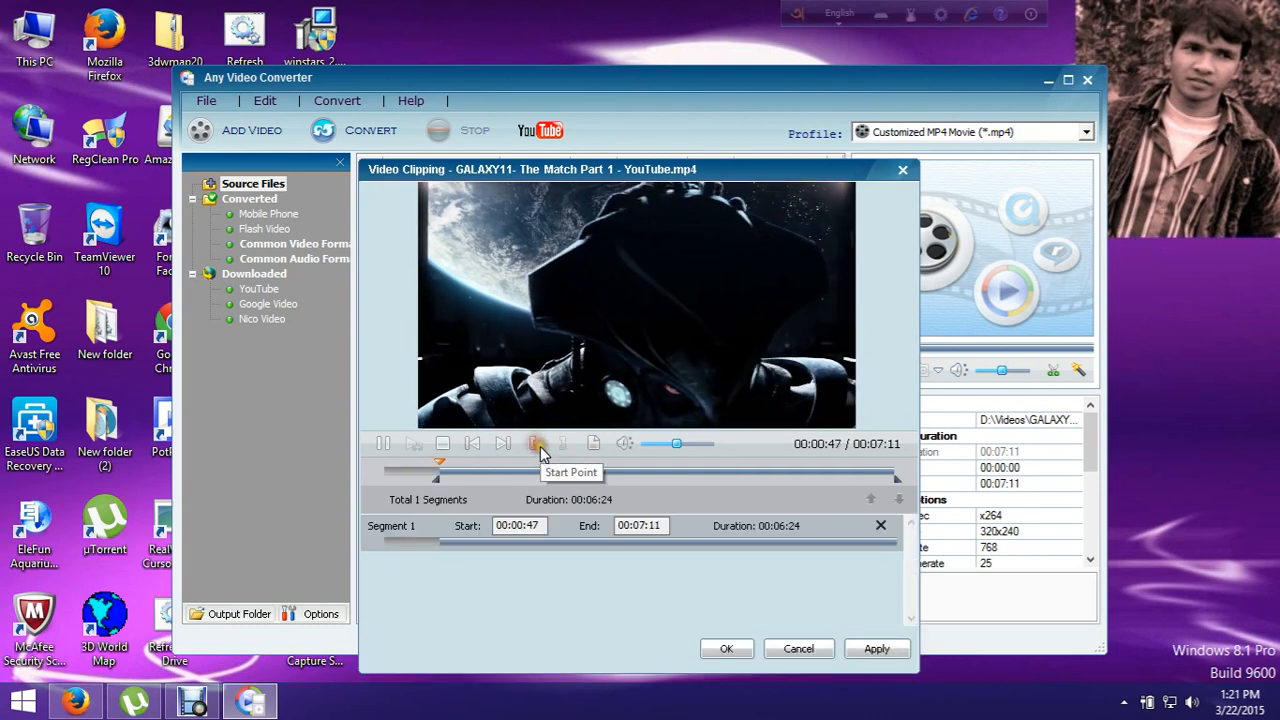
left_click(496, 468)
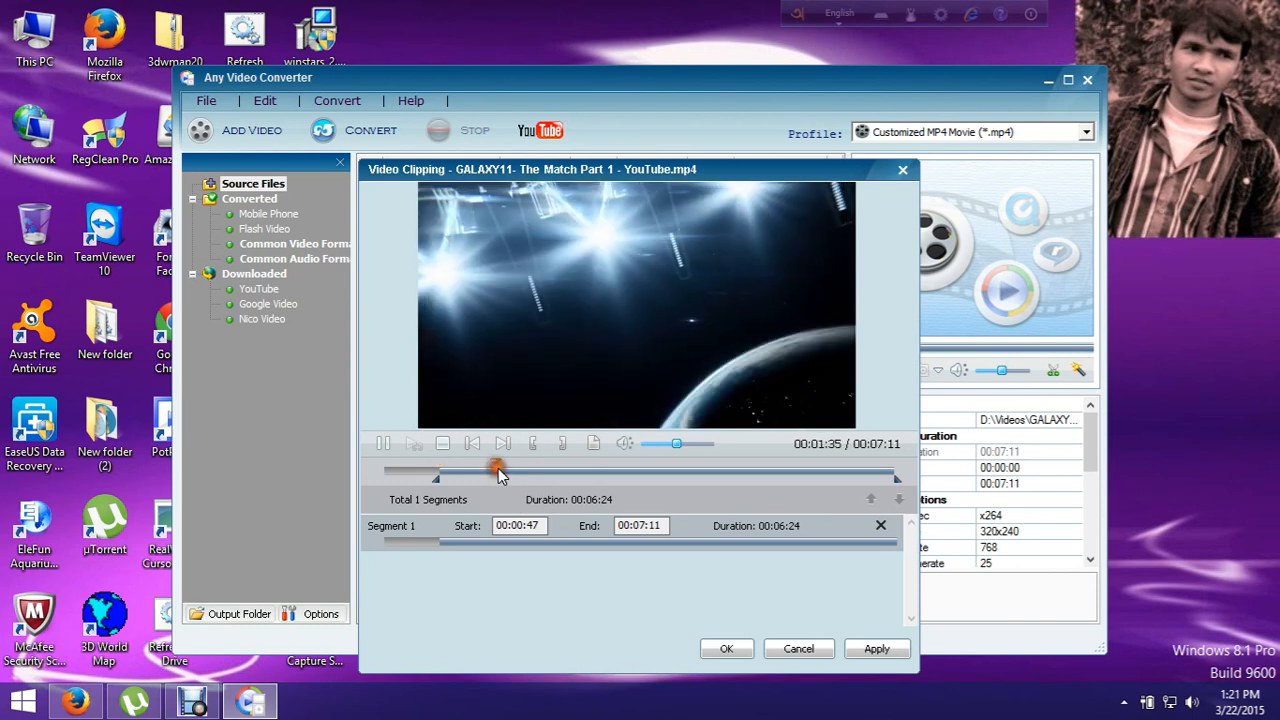
left_click(564, 445)
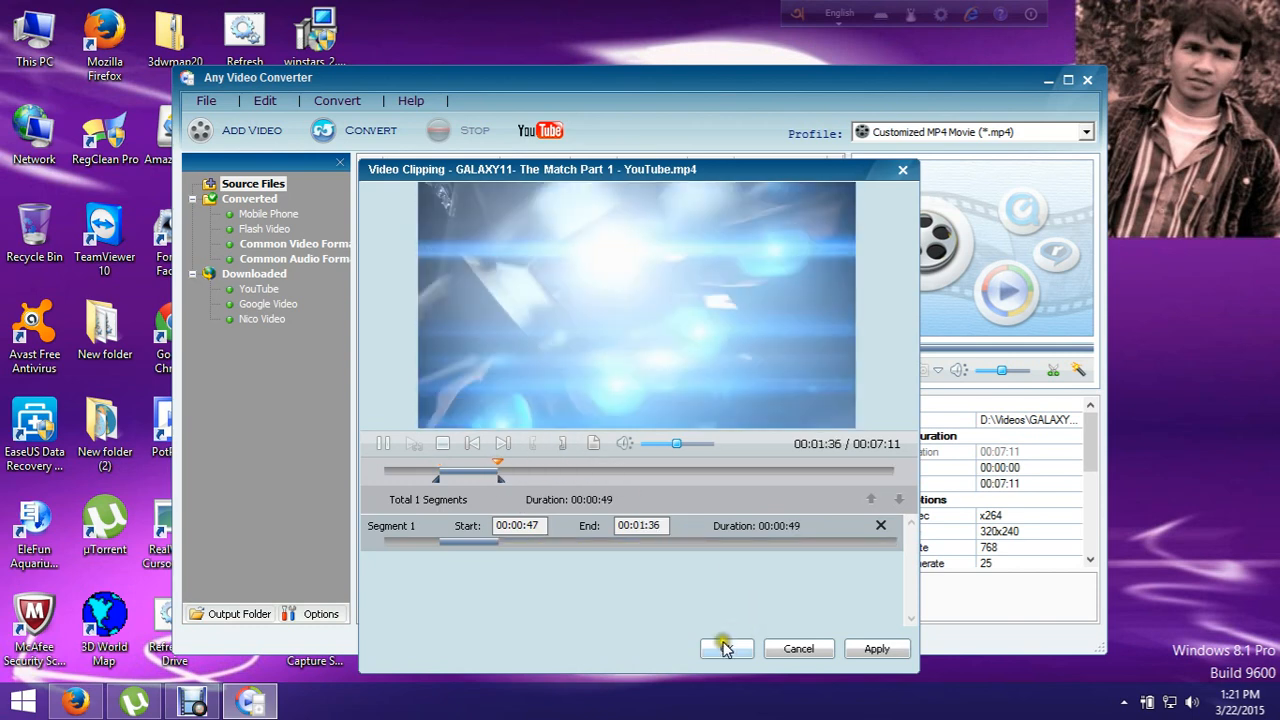
left_click(727, 650)
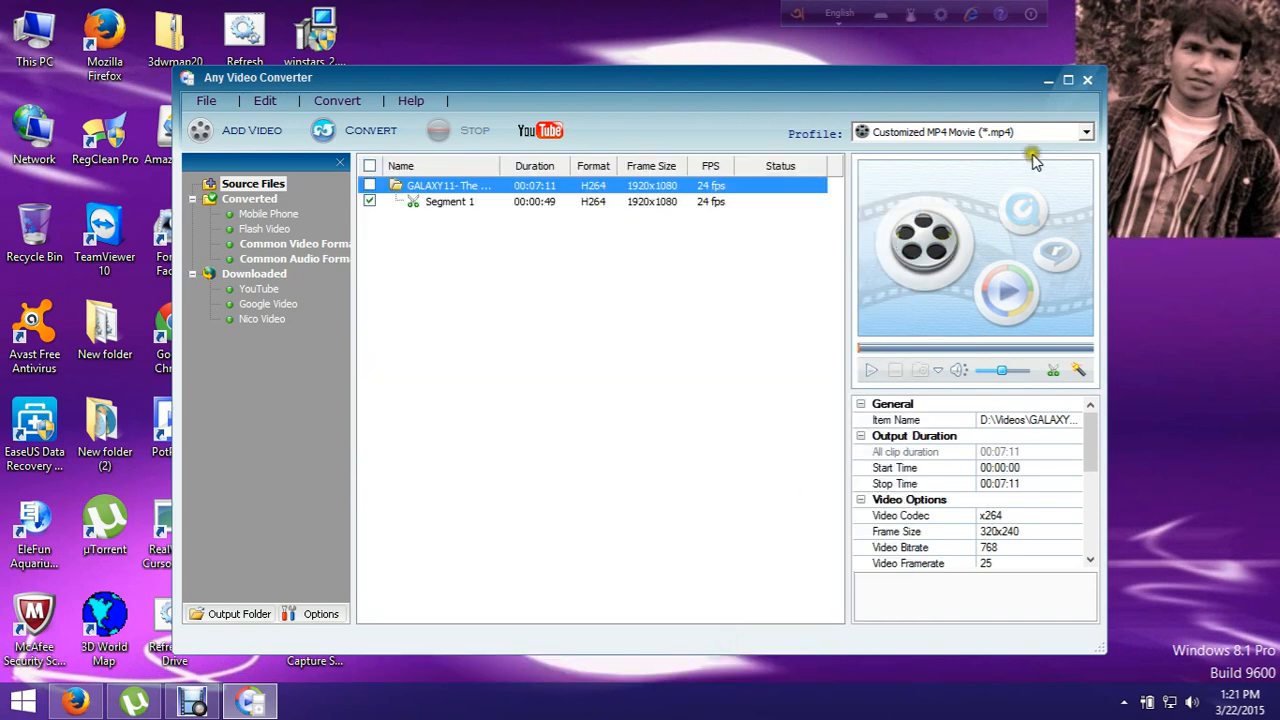
Choose the Customized MP4 Movie (*.mp4) output profile and start converting the clipped segment.
left_click(1086, 132)
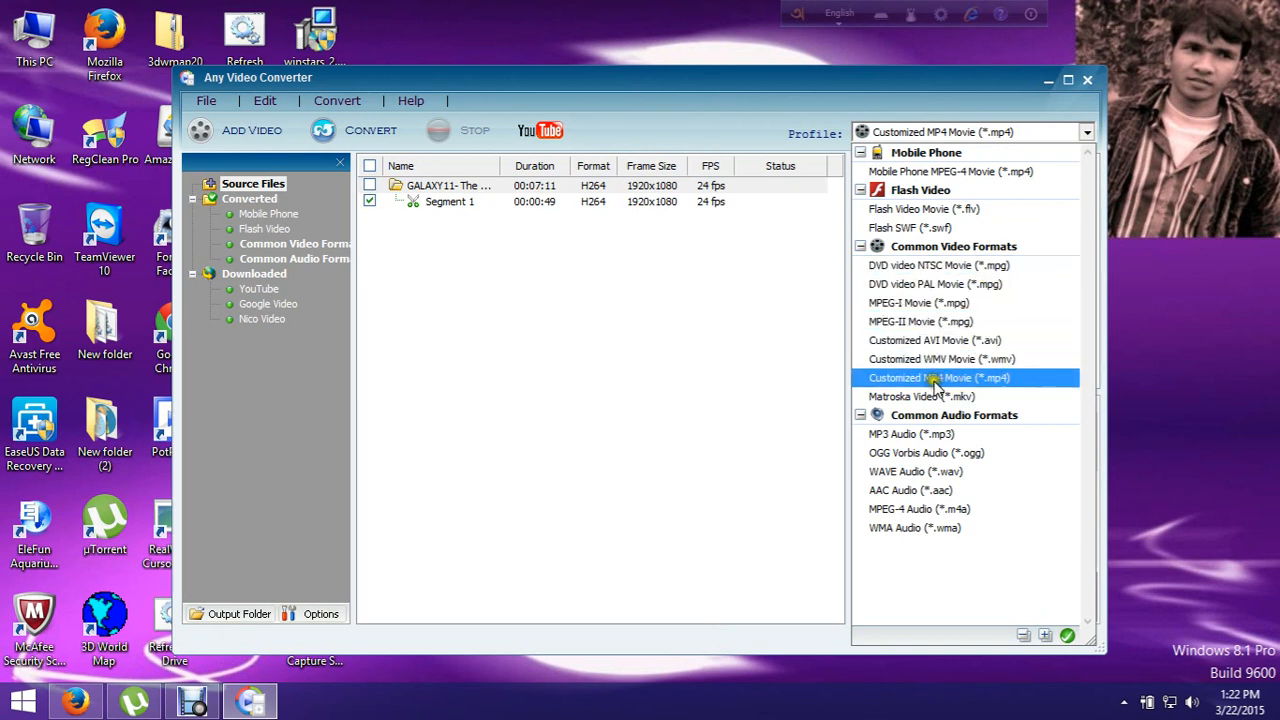
left_click(961, 379)
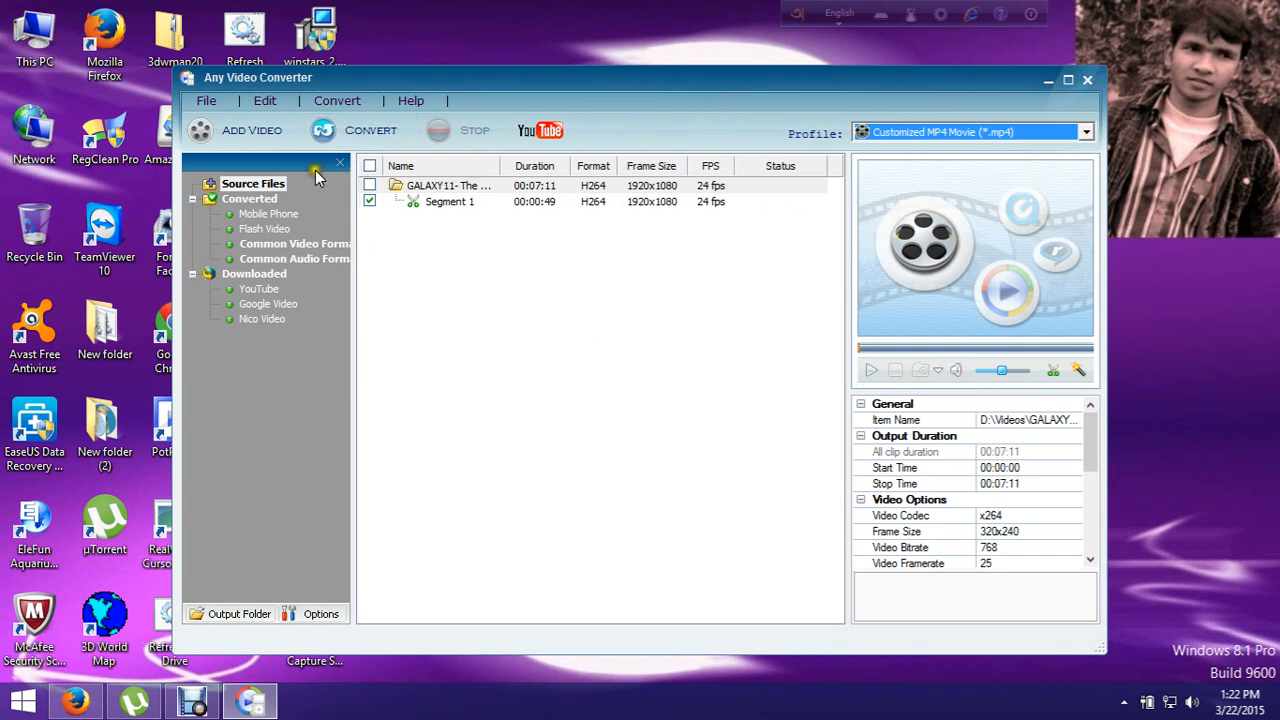
left_click(354, 136)
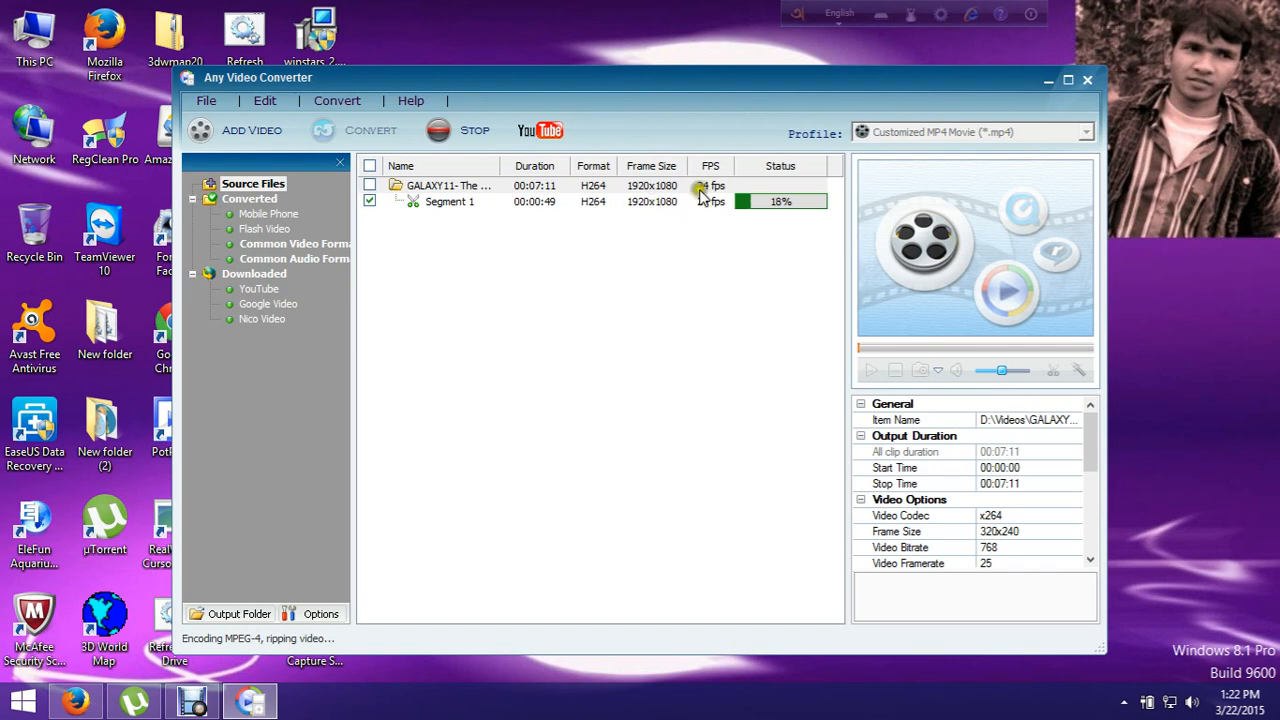
left_click_drag(763, 78, 634, 73)
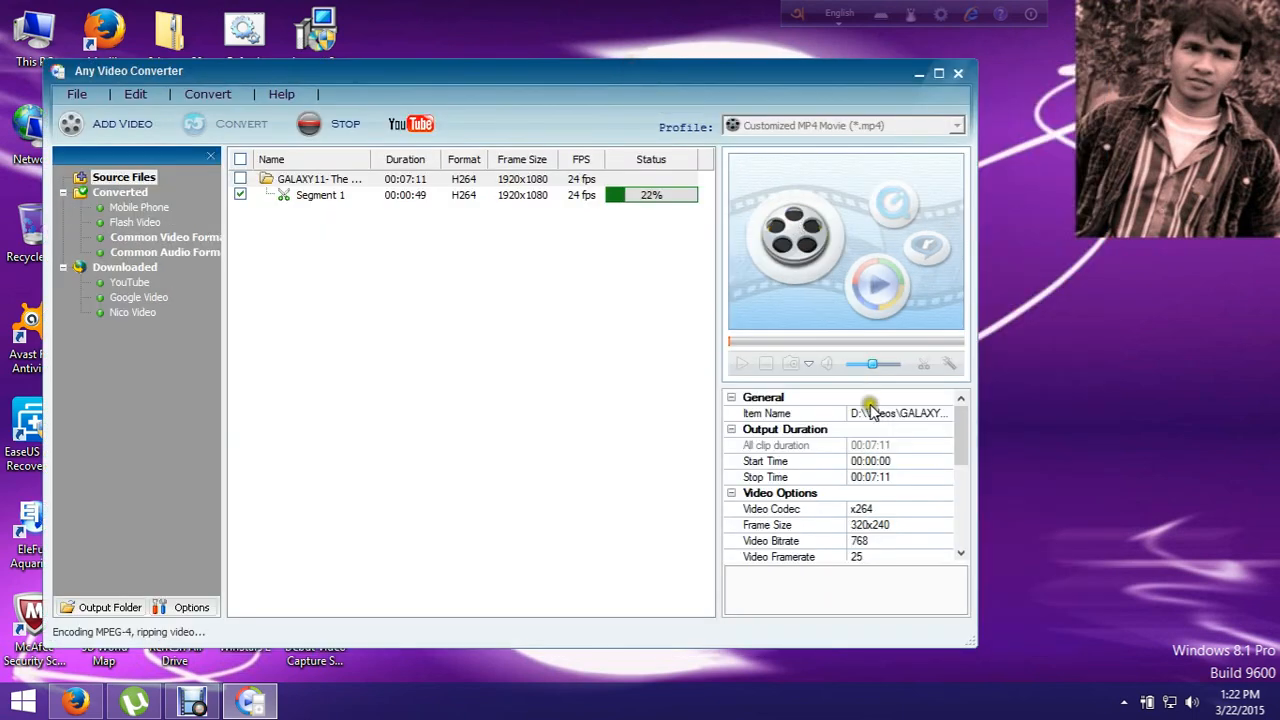
left_click(605, 480)
left_click(620, 484)
left_click(632, 478)
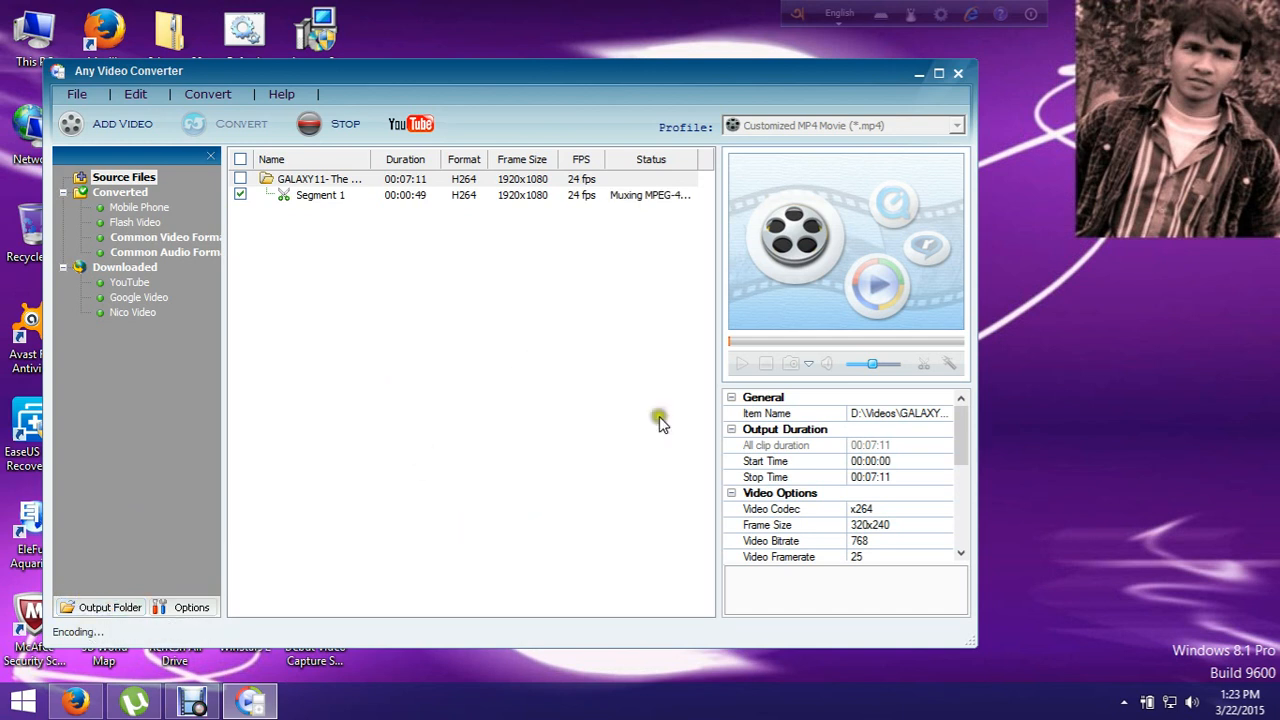
left_click(540, 415)
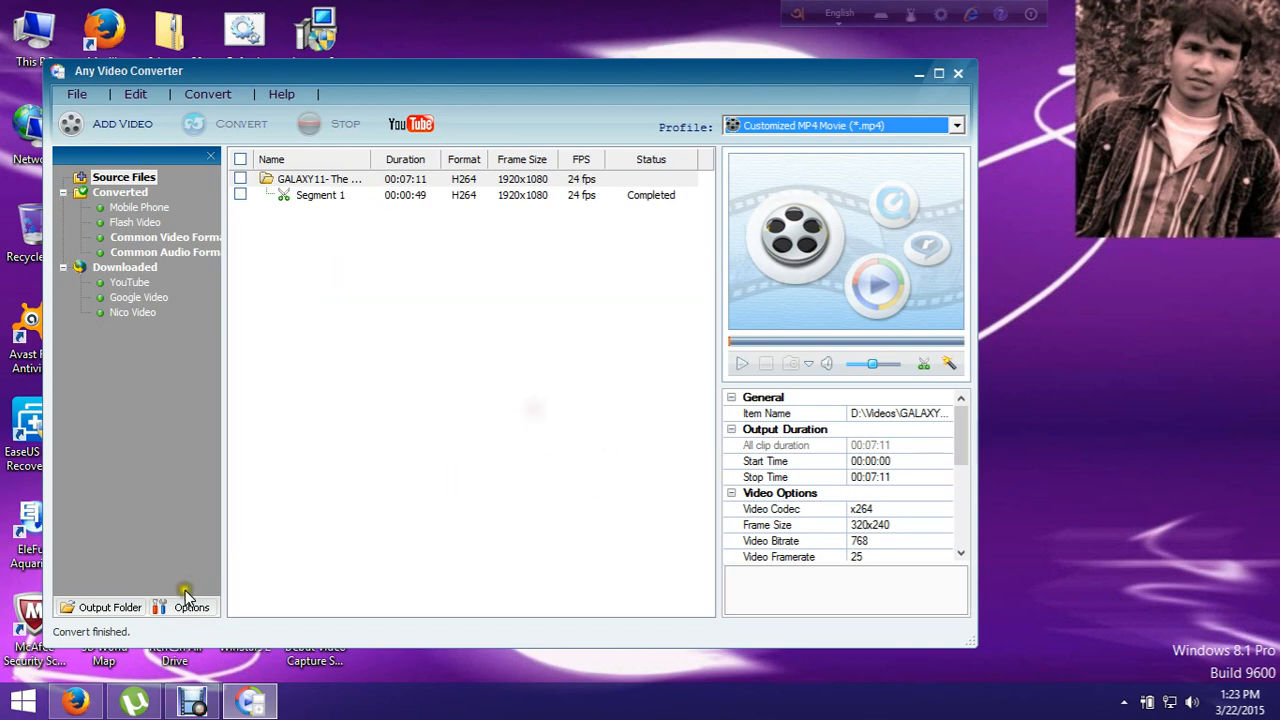
Check the converted clip in the MP4 output folder, and close the folder windows and the converter.
left_click(103, 609)
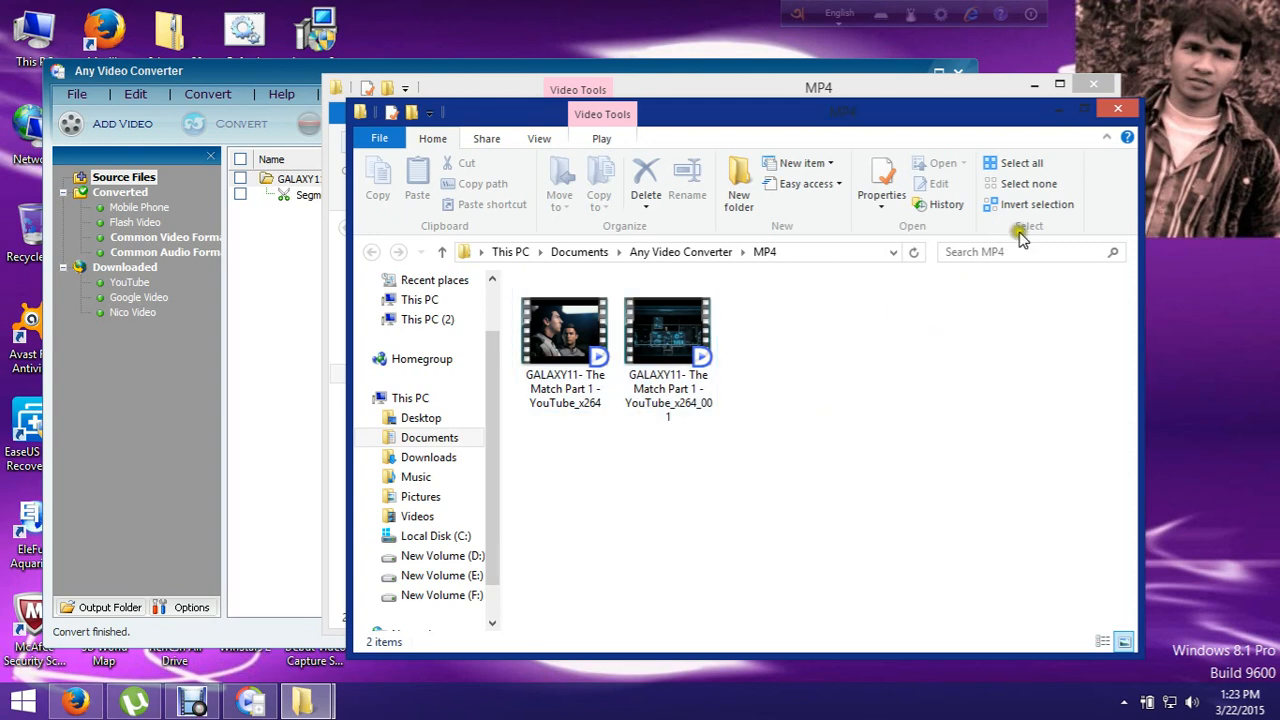
left_click(1116, 110)
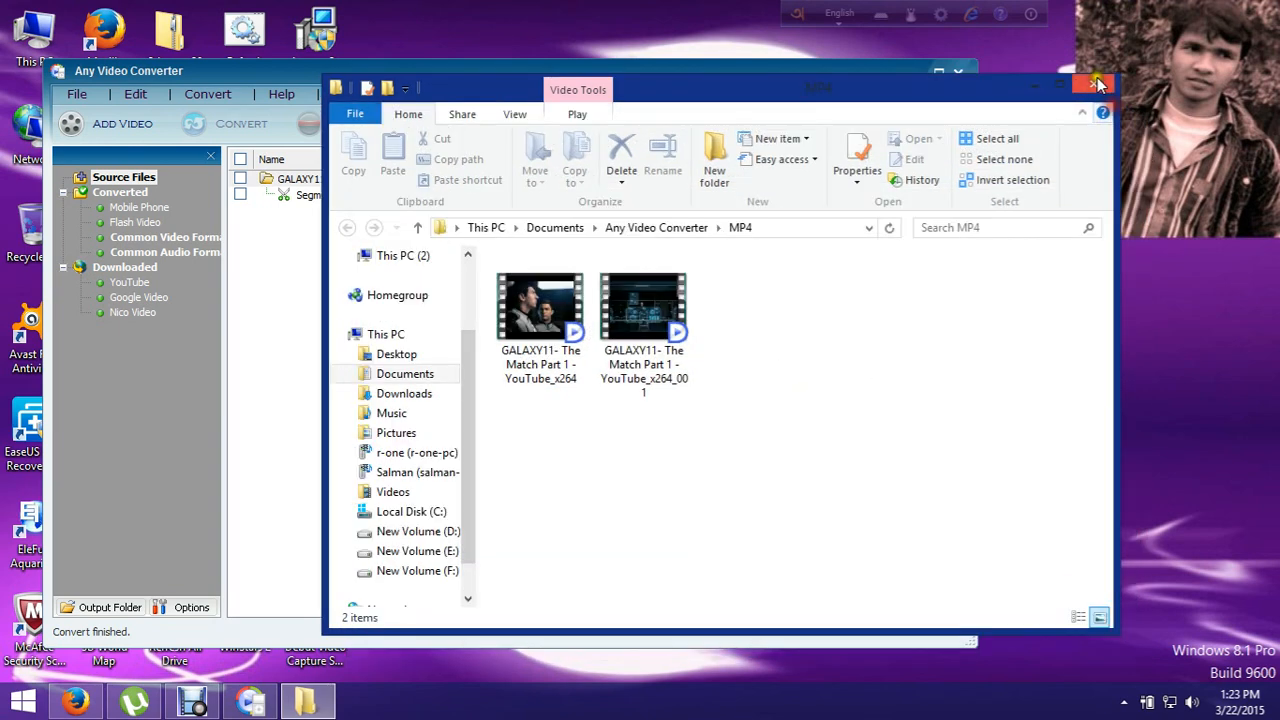
left_click(1094, 78)
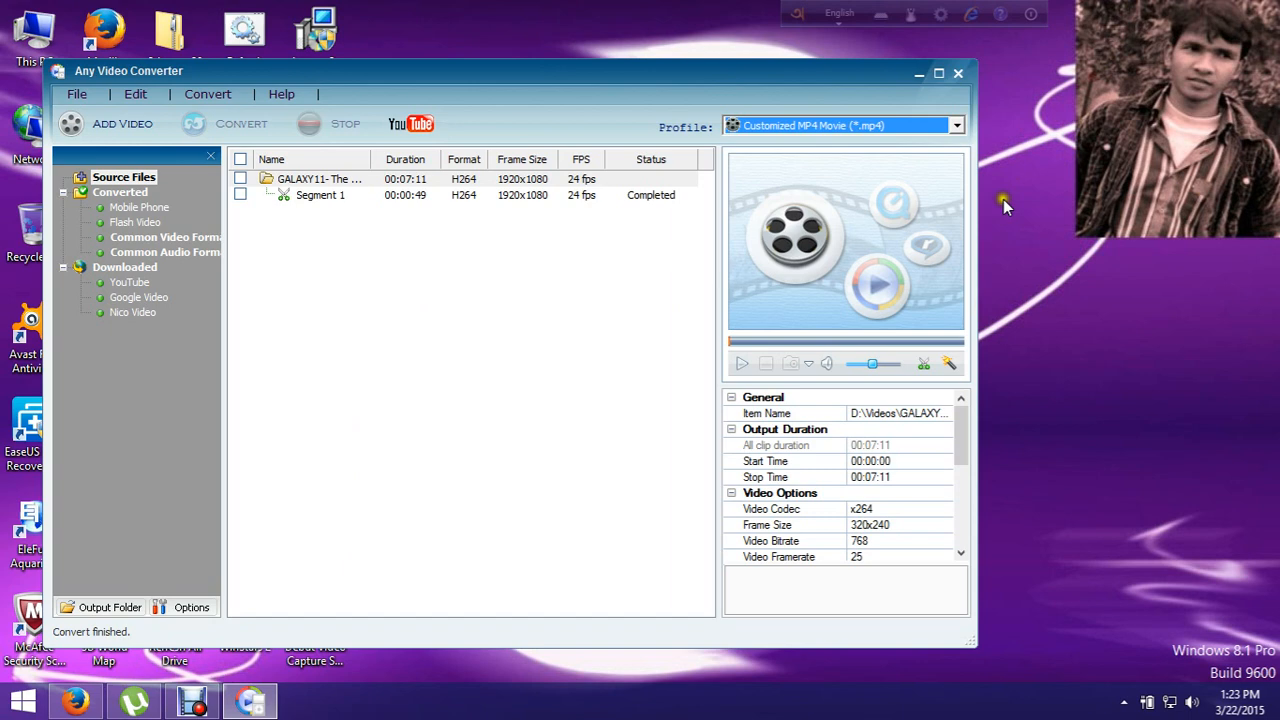
left_click(958, 75)
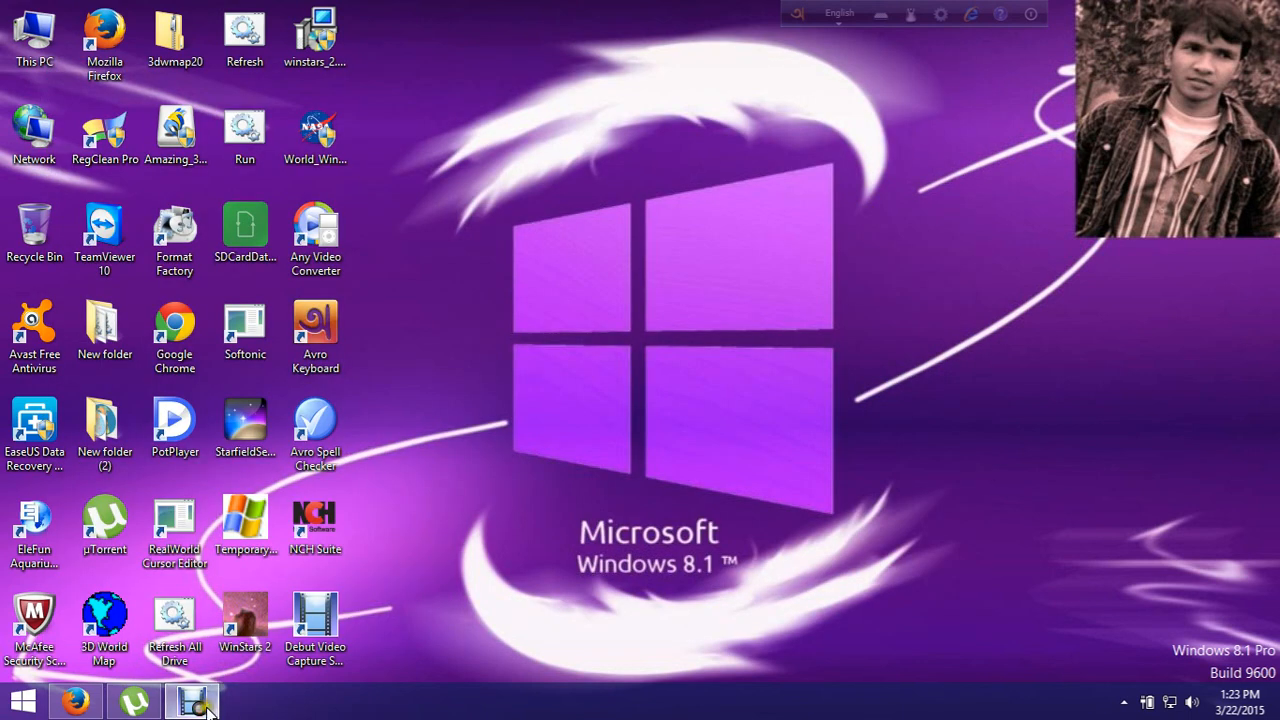